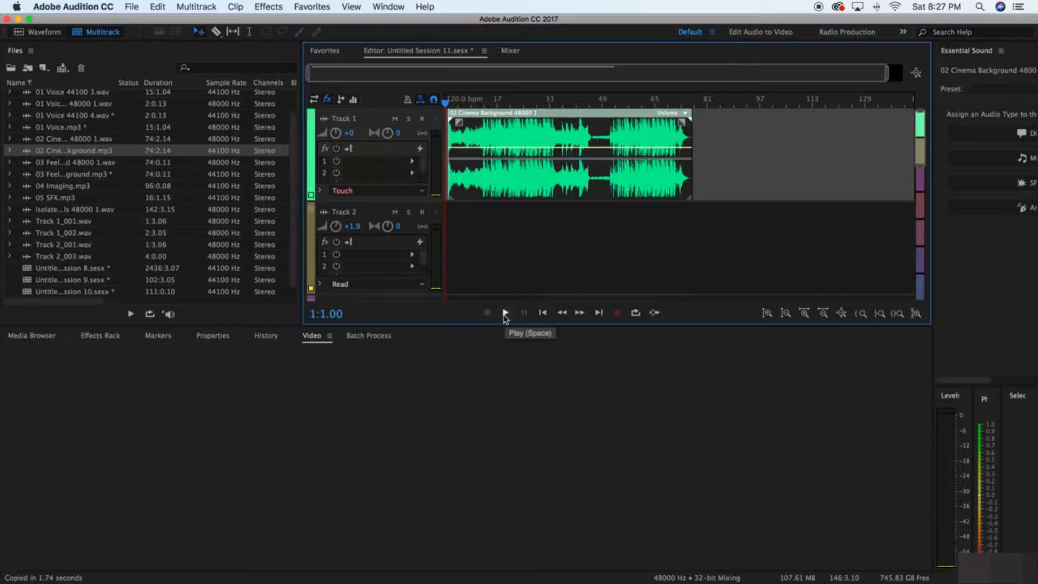
Trim the start of the Track 1 clip to about 12:2.12 and move the clip to the beginning of the timeline
{"action": "left_click", "coordinate": [505, 314]}
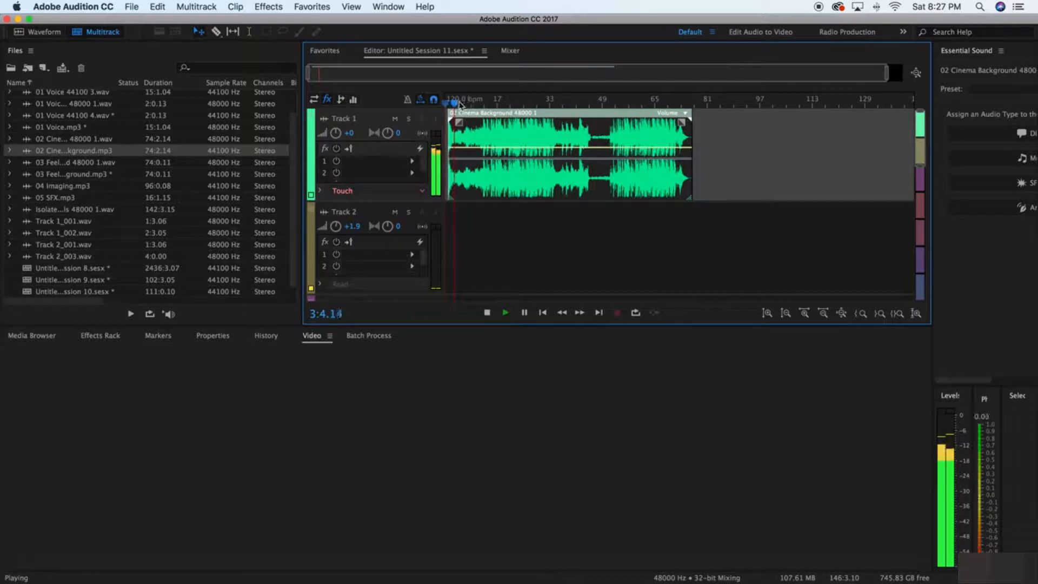
{"action": "key", "text": "space"}
{"action": "left_click_drag", "start_coordinate": [480, 101], "coordinate": [482, 106]}
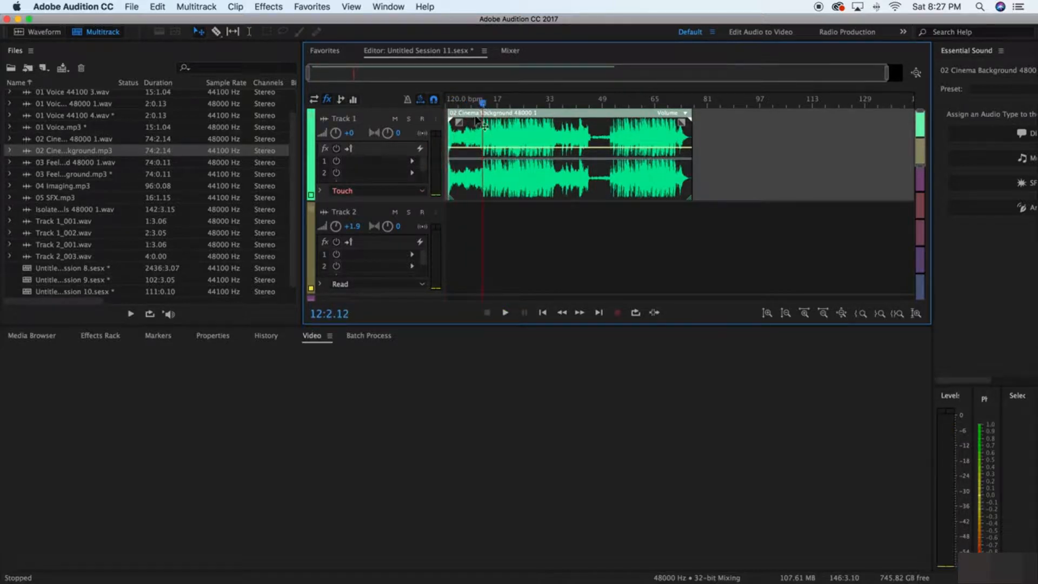
{"action": "key", "text": "space"}
{"action": "left_click_drag", "start_coordinate": [449, 140], "coordinate": [483, 205]}
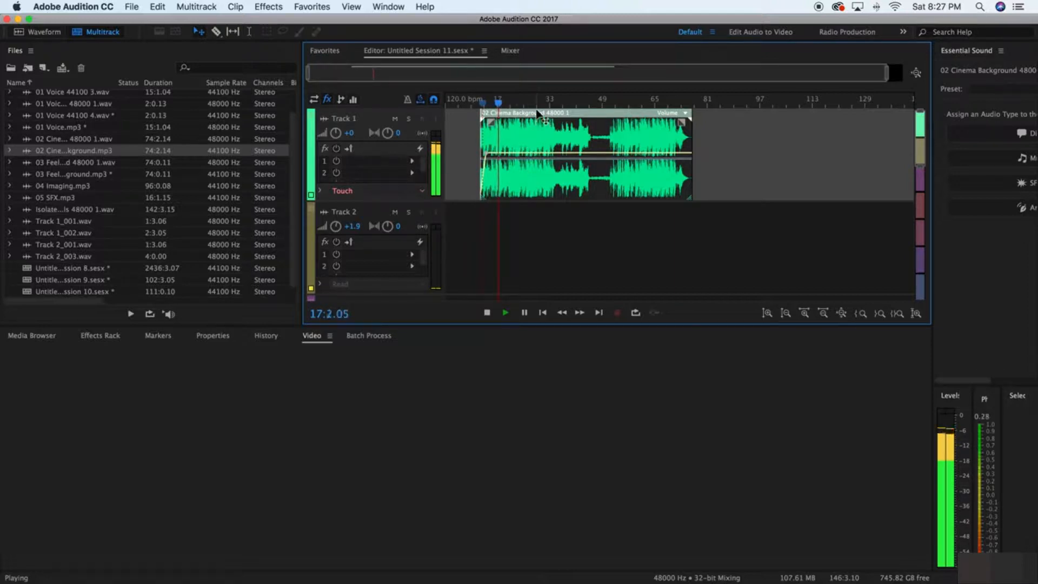
{"action": "key", "text": "space"}
{"action": "left_click_drag", "start_coordinate": [538, 113], "coordinate": [429, 161]}
Add the Mastering effect from the Special category to effect slot 1 of Track 1, keeping the track visible above its window
{"action": "left_click", "coordinate": [412, 161]}
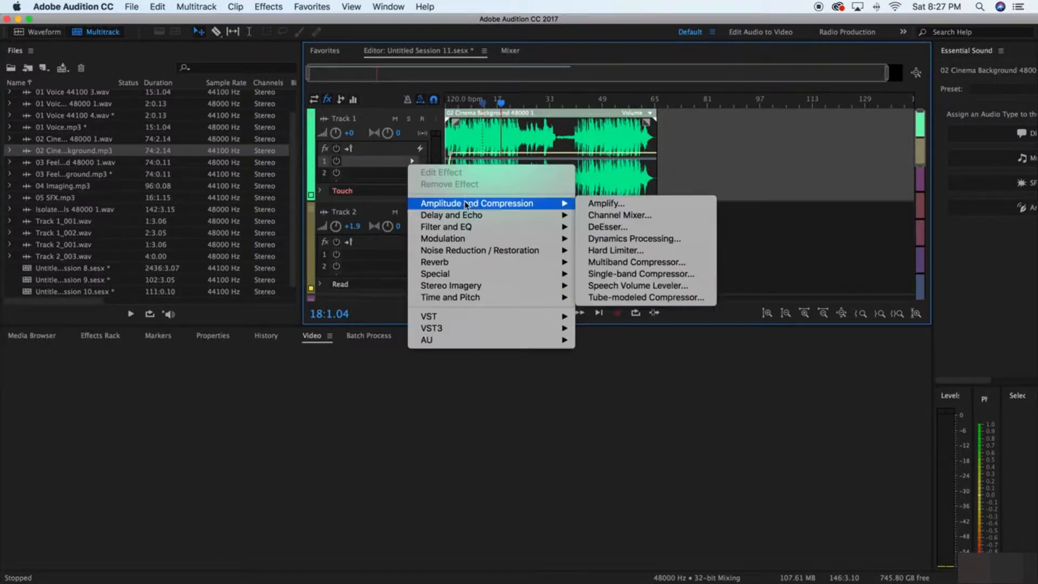
{"action": "mouse_move", "coordinate": [464, 232]}
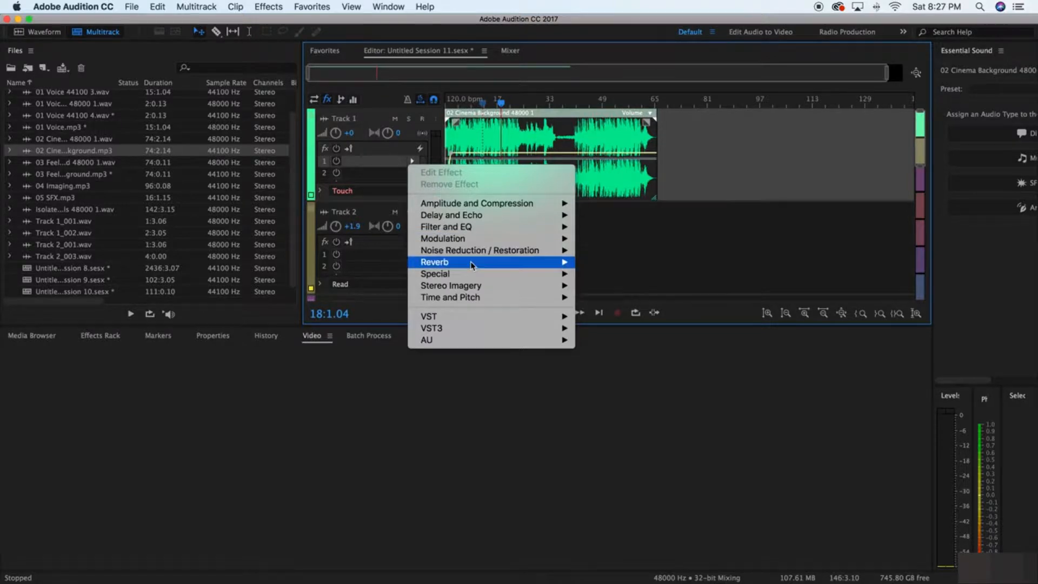
{"action": "mouse_move", "coordinate": [482, 279]}
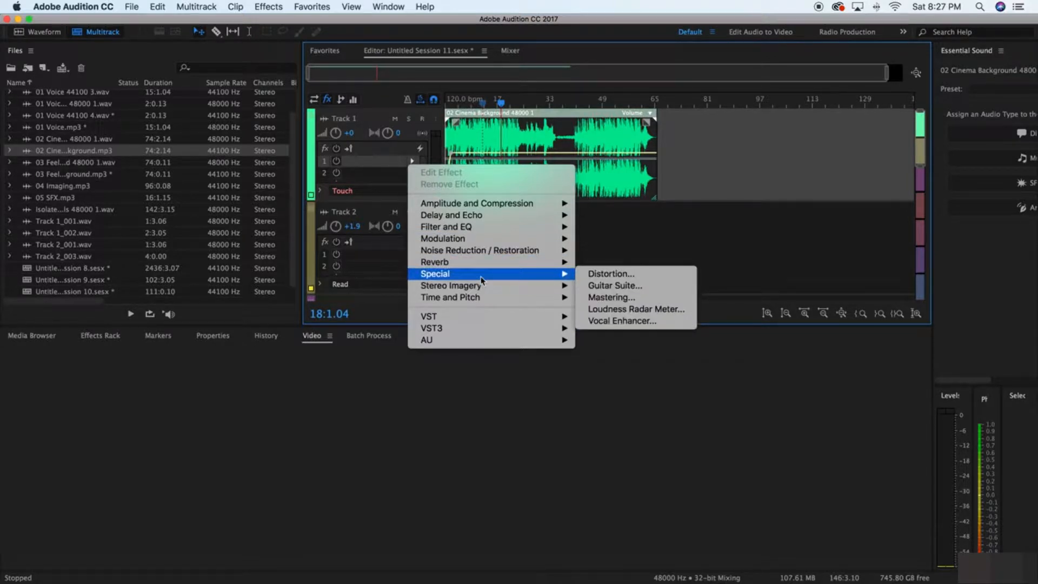
{"action": "left_click", "coordinate": [623, 298]}
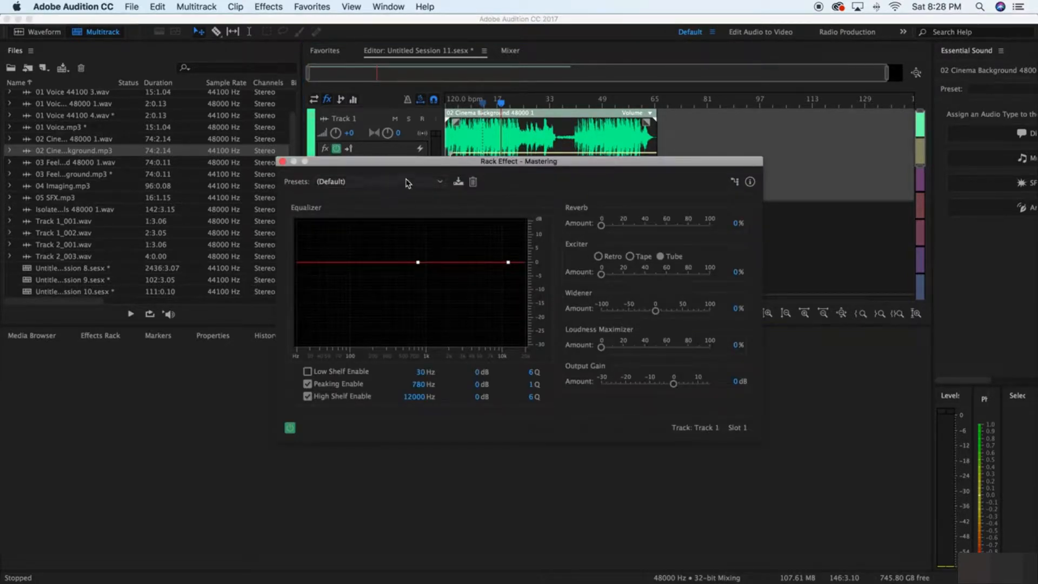
{"action": "left_click_drag", "start_coordinate": [417, 162], "coordinate": [406, 214]}
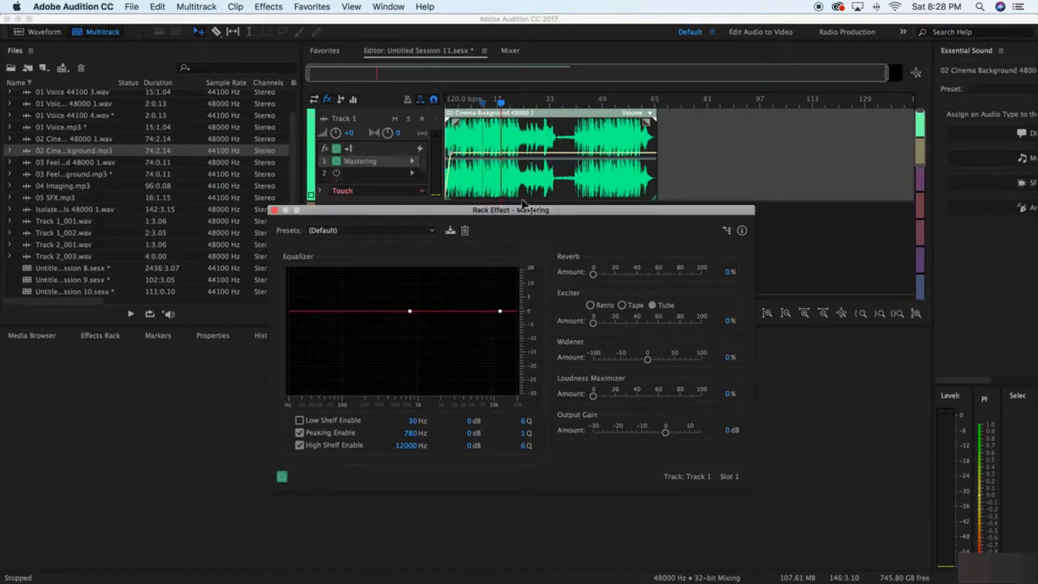
Set the Mastering effect's Loudness Maximizer amount to 15% and its Exciter amount to 5%
{"action": "scroll", "coordinate": [498, 163], "scroll_direction": "right", "scroll_amount": 1}
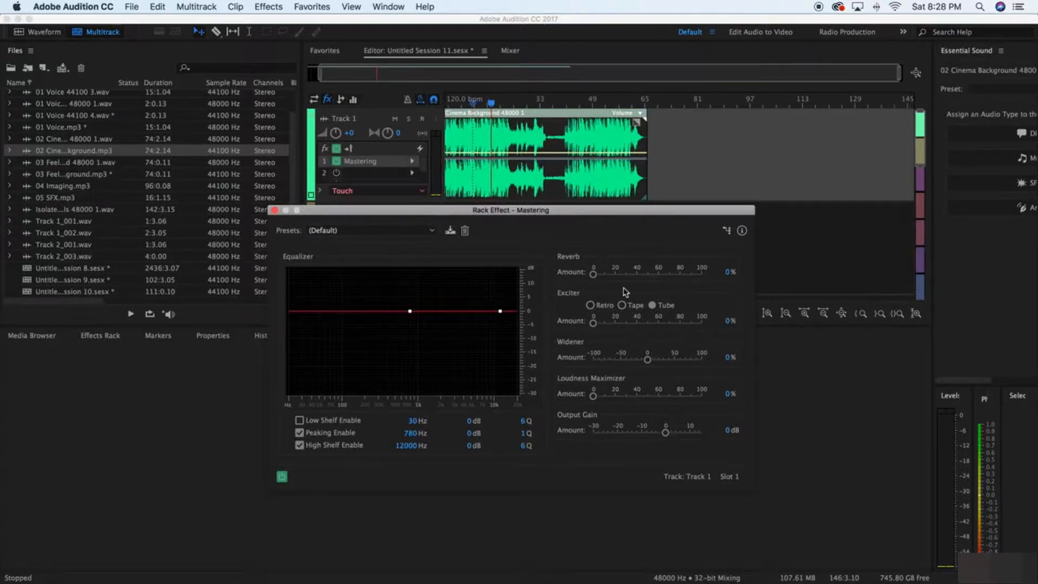
{"action": "scroll", "coordinate": [520, 109], "scroll_direction": "left", "scroll_amount": 1}
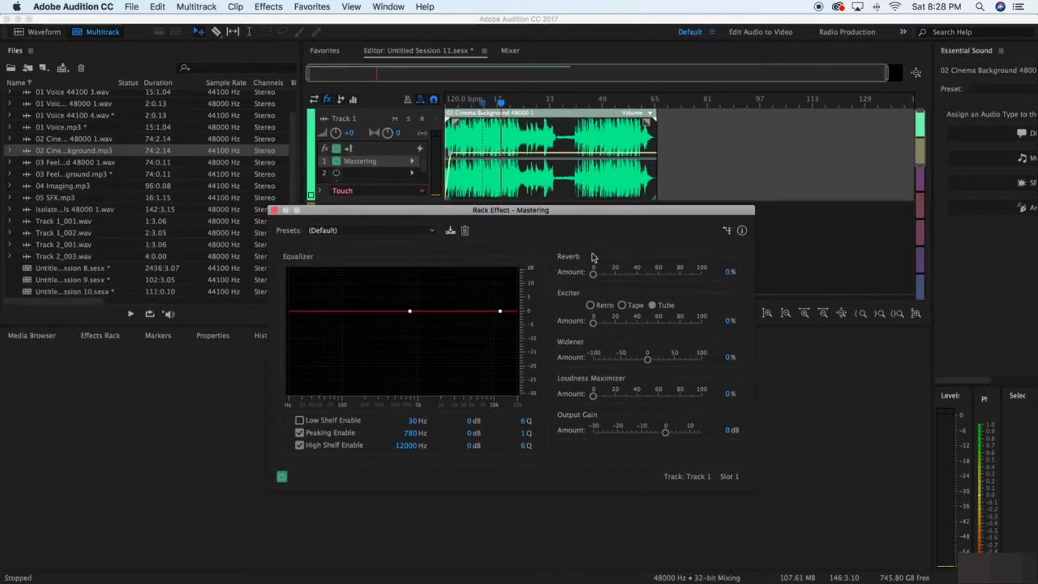
{"action": "left_click_drag", "start_coordinate": [593, 395], "coordinate": [594, 398]}
{"action": "left_click_drag", "start_coordinate": [597, 325], "coordinate": [600, 327]}
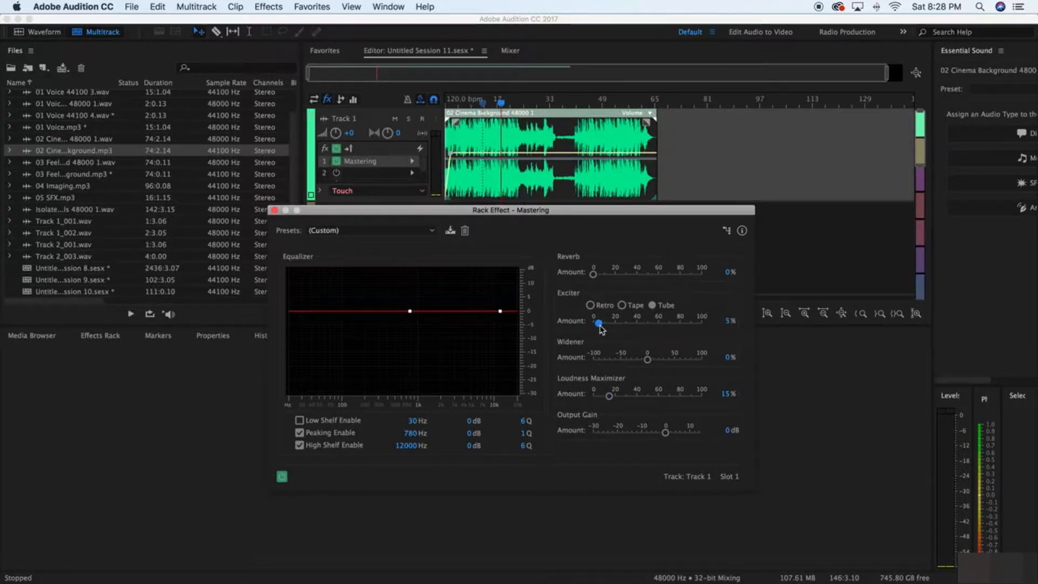
{"action": "scroll", "coordinate": [554, 193], "scroll_direction": "down", "scroll_amount": 1}
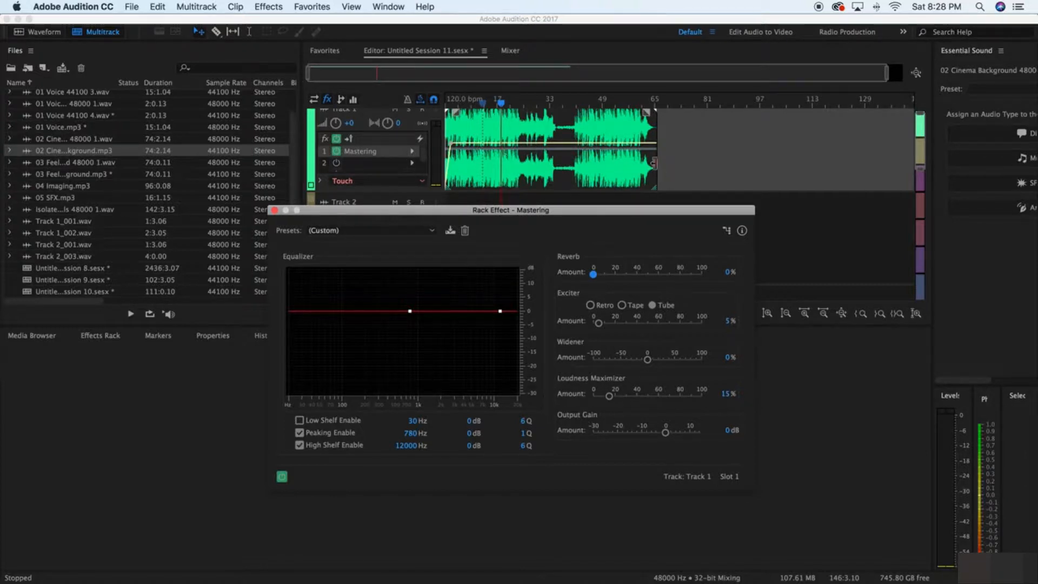
{"action": "scroll", "coordinate": [818, 184], "scroll_direction": "up", "scroll_amount": 1}
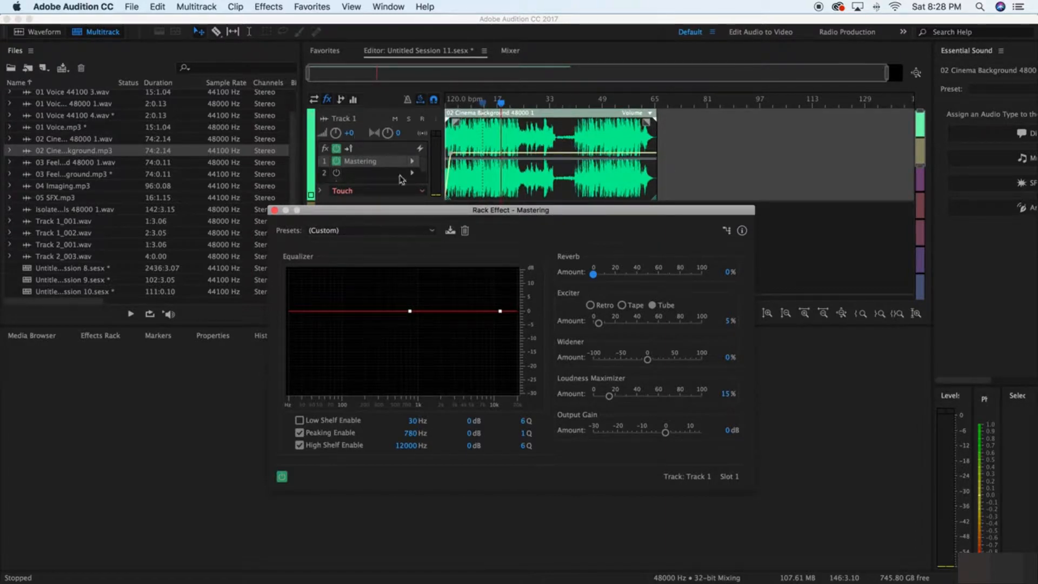
{"action": "left_click", "coordinate": [361, 234]}
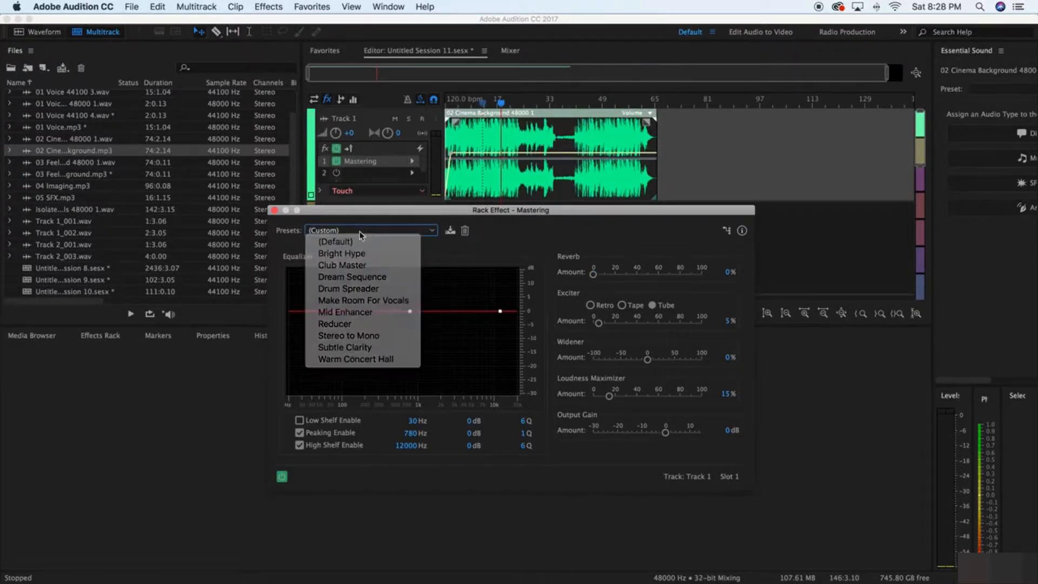
{"action": "left_click", "coordinate": [361, 234]}
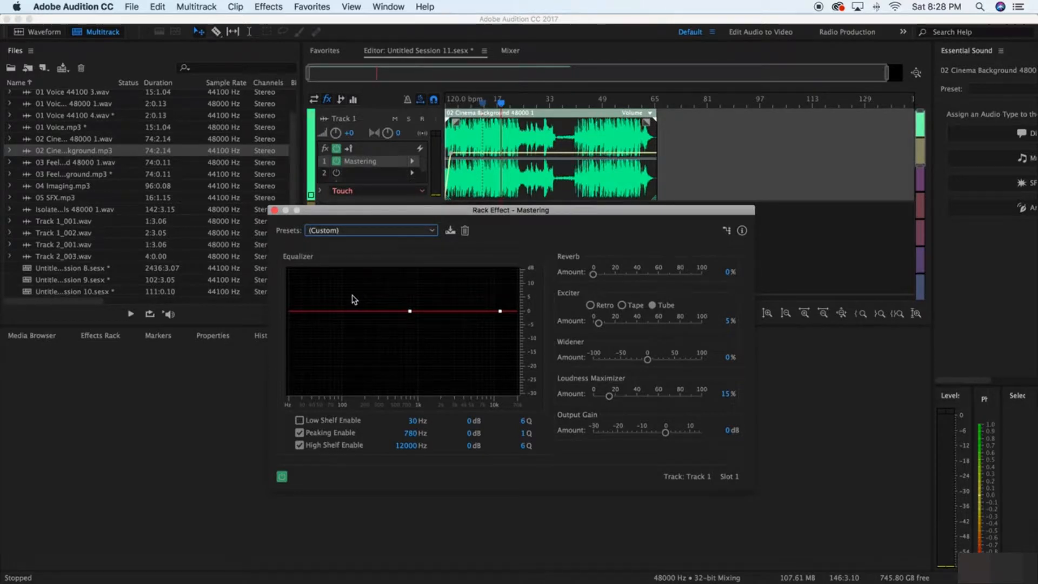
{"action": "left_click", "coordinate": [346, 231]}
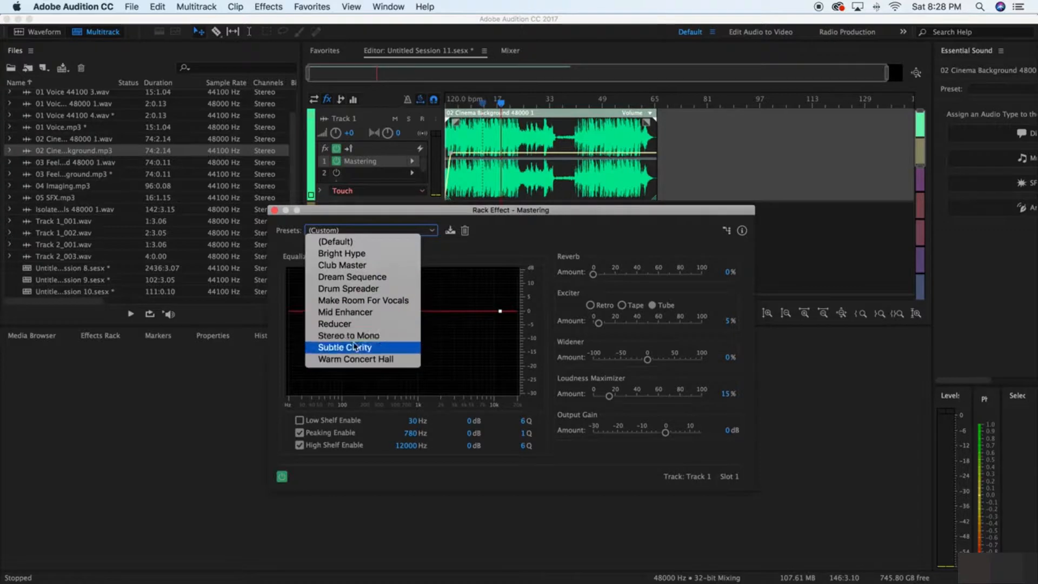
{"action": "left_click", "coordinate": [531, 210]}
Play the track with the Mastering window moved clear of the effect slots, and switch the effect's power state to compare the sound
{"action": "left_click_drag", "start_coordinate": [528, 213], "coordinate": [495, 290]}
{"action": "key", "text": "space"}
{"action": "left_click", "coordinate": [336, 162]}
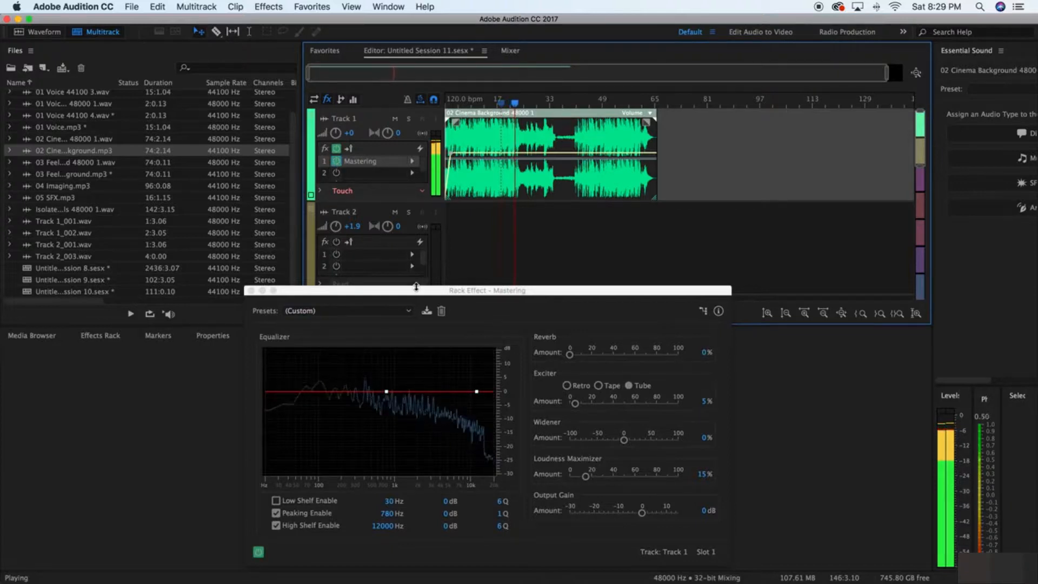
Lower the Mastering equalizer's high shelf to about -1.2 dB at 12540.9 Hz, comparing with the effect bypassed, and close the effect window
{"action": "left_click_drag", "start_coordinate": [417, 286], "coordinate": [418, 216]}
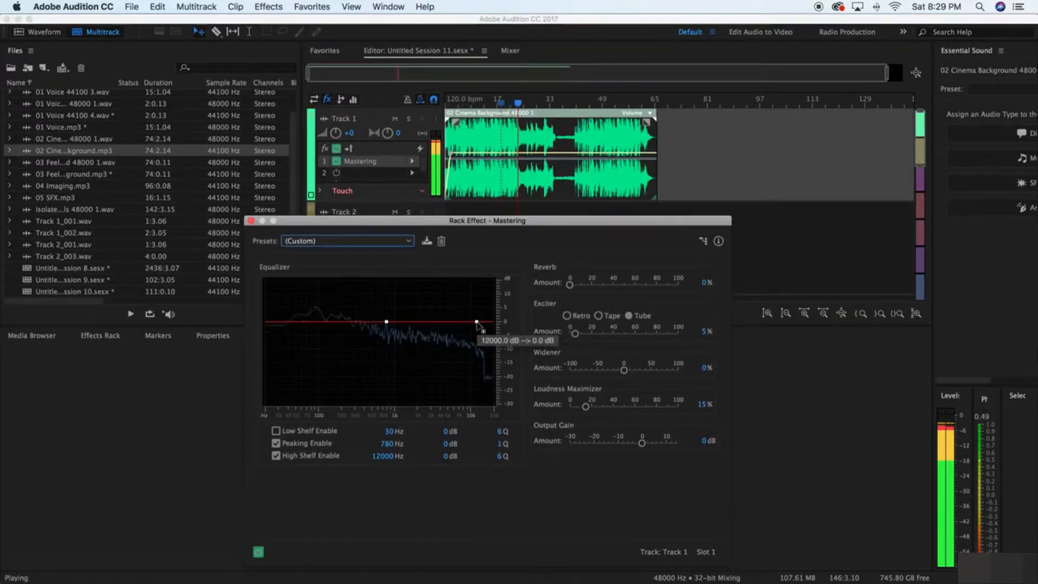
{"action": "mouse_move", "coordinate": [476, 322]}
{"action": "left_mouse_down"}
{"action": "mouse_move", "coordinate": [452, 360]}
{"action": "mouse_move", "coordinate": [469, 341]}
{"action": "mouse_move", "coordinate": [462, 310]}
{"action": "mouse_move", "coordinate": [476, 321]}
{"action": "left_mouse_up"}
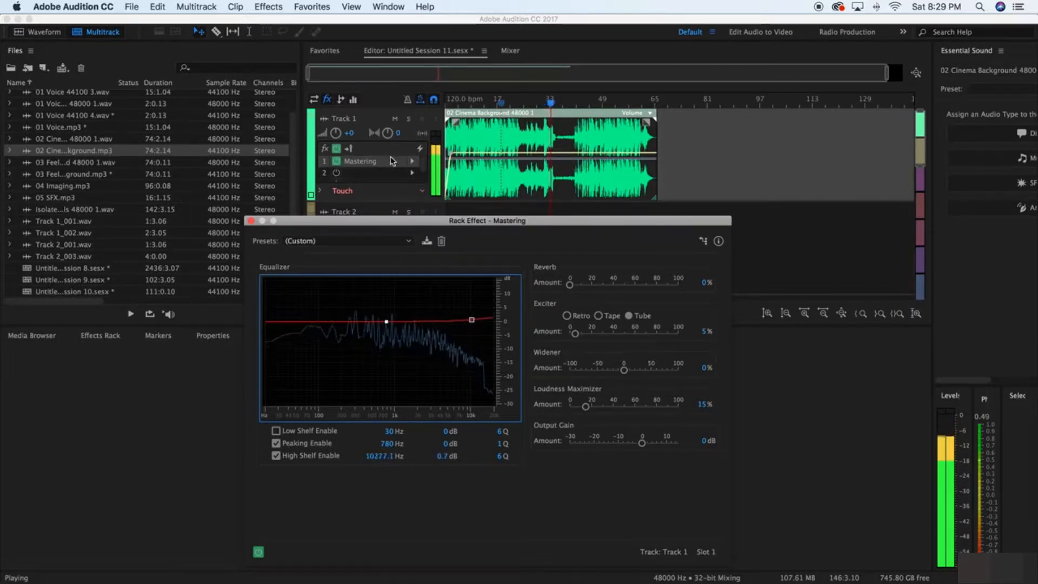
{"action": "left_click", "coordinate": [336, 164]}
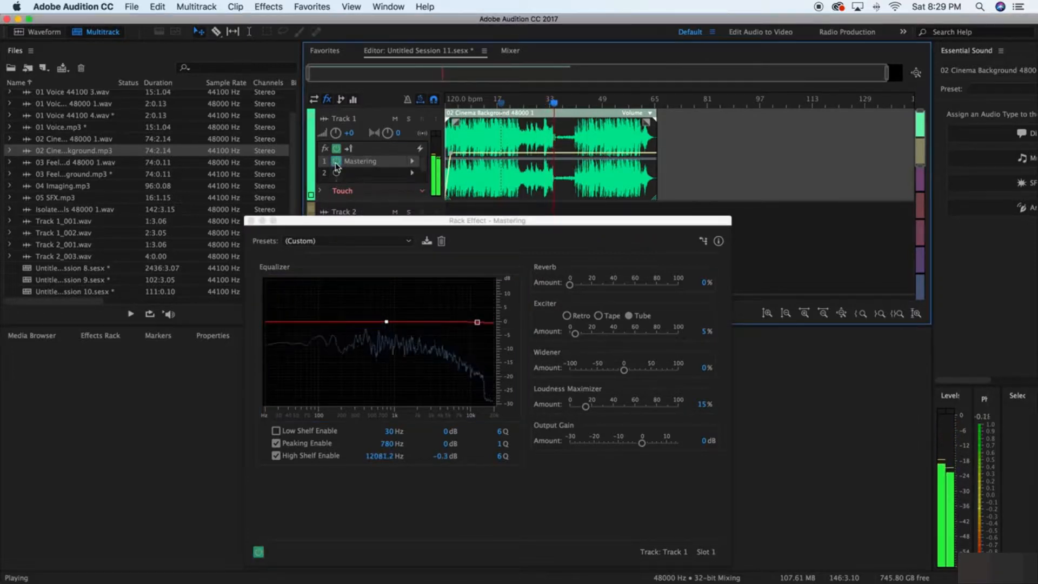
{"action": "left_click", "coordinate": [481, 330]}
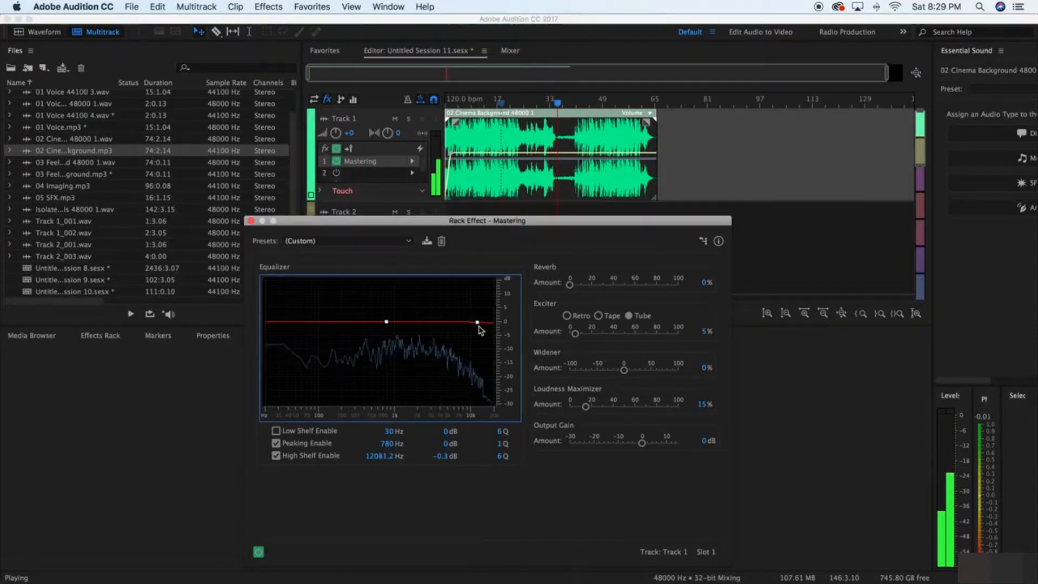
{"action": "mouse_move", "coordinate": [481, 330]}
{"action": "left_mouse_down"}
{"action": "mouse_move", "coordinate": [480, 297]}
{"action": "mouse_move", "coordinate": [437, 250]}
{"action": "mouse_move", "coordinate": [439, 275]}
{"action": "mouse_move", "coordinate": [397, 314]}
{"action": "mouse_move", "coordinate": [421, 333]}
{"action": "mouse_move", "coordinate": [477, 324]}
{"action": "left_mouse_up"}
{"action": "left_click_drag", "start_coordinate": [494, 223], "coordinate": [355, 241]}
{"action": "left_click", "coordinate": [336, 161]}
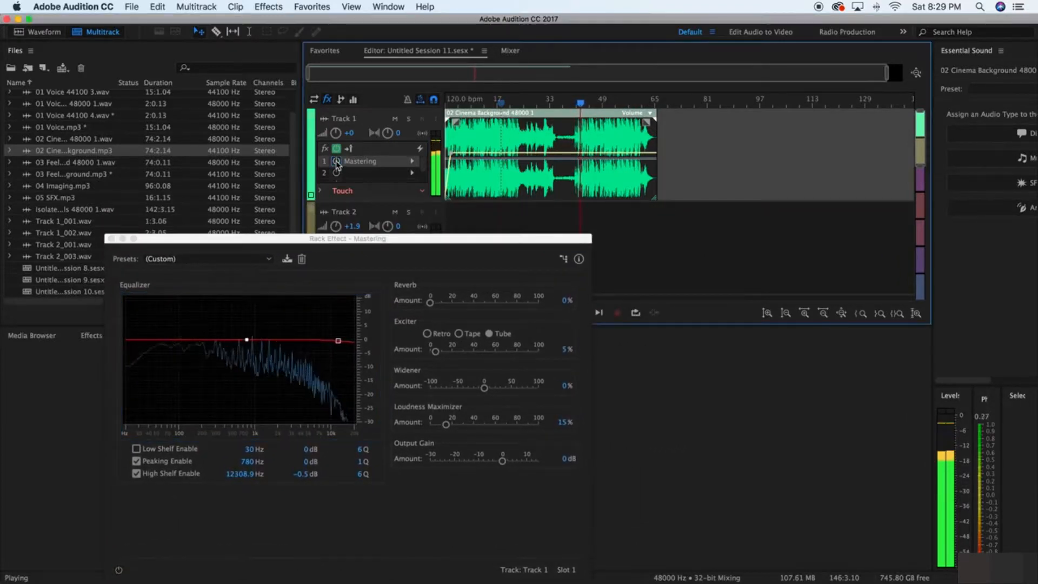
{"action": "left_click", "coordinate": [336, 161]}
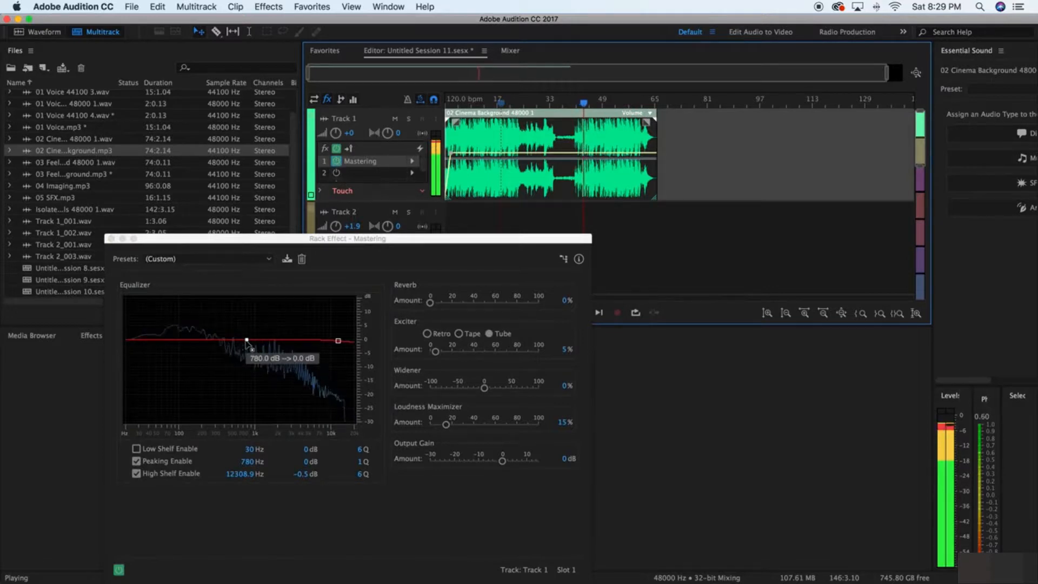
{"action": "mouse_move", "coordinate": [247, 341]}
{"action": "left_mouse_down"}
{"action": "mouse_move", "coordinate": [241, 319]}
{"action": "mouse_move", "coordinate": [255, 336]}
{"action": "left_mouse_up"}
{"action": "left_click_drag", "start_coordinate": [339, 342], "coordinate": [348, 353]}
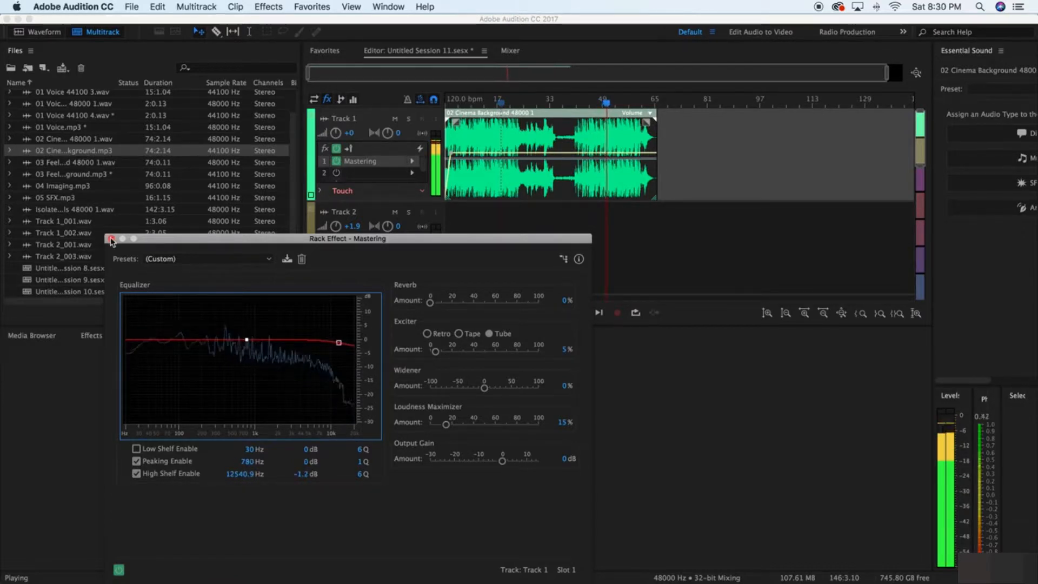
{"action": "left_click", "coordinate": [111, 239]}
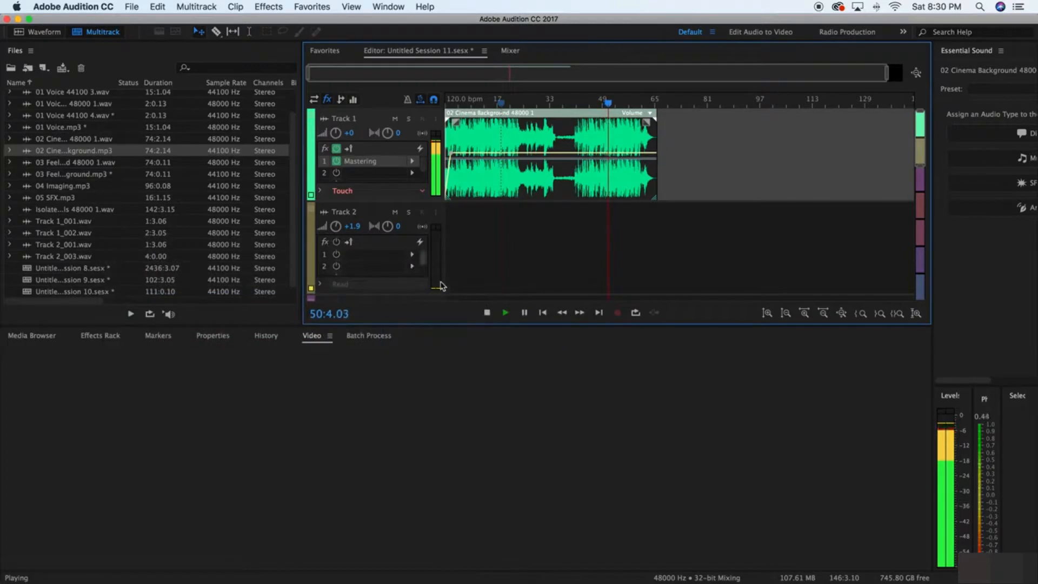
Replay the session from the start at a higher system volume, switching Mastering off and on to compare, and stop playback
{"action": "left_click", "coordinate": [523, 313]}
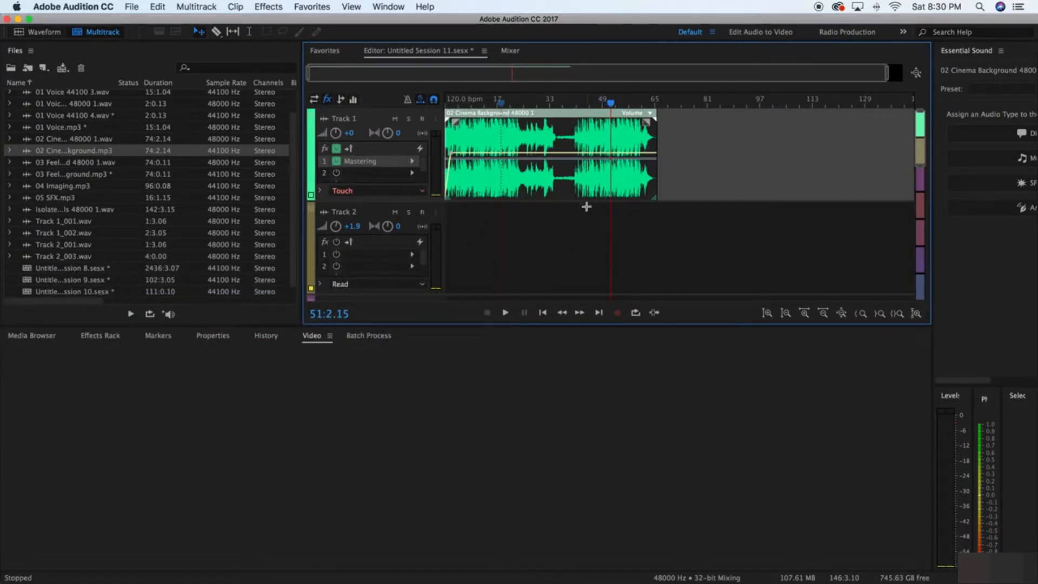
{"action": "left_click", "coordinate": [543, 312]}
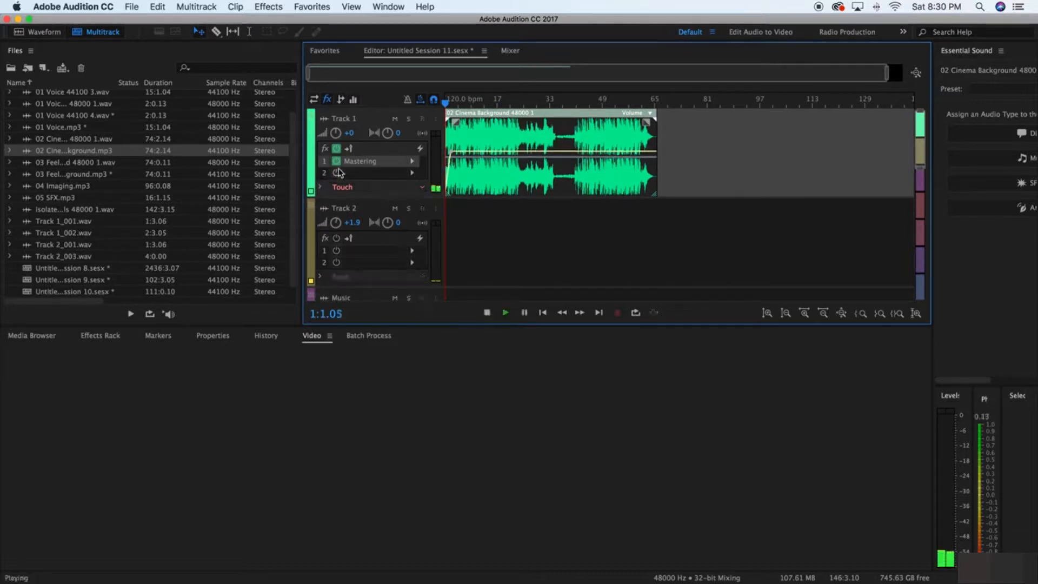
{"action": "key", "text": "space"}
{"action": "key", "text": "XF86AudioRaiseVolume"}
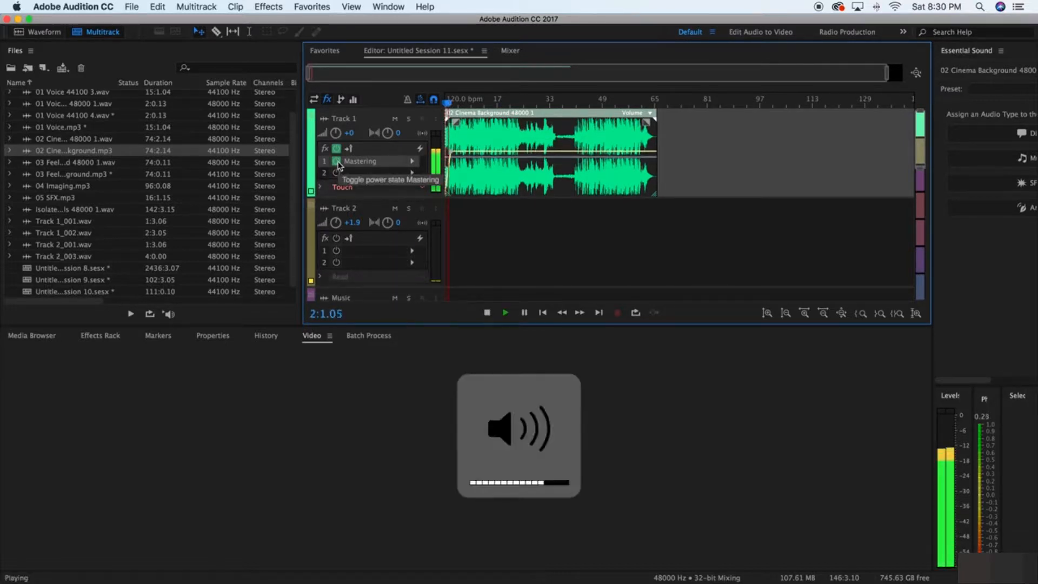
{"action": "left_click", "coordinate": [338, 163]}
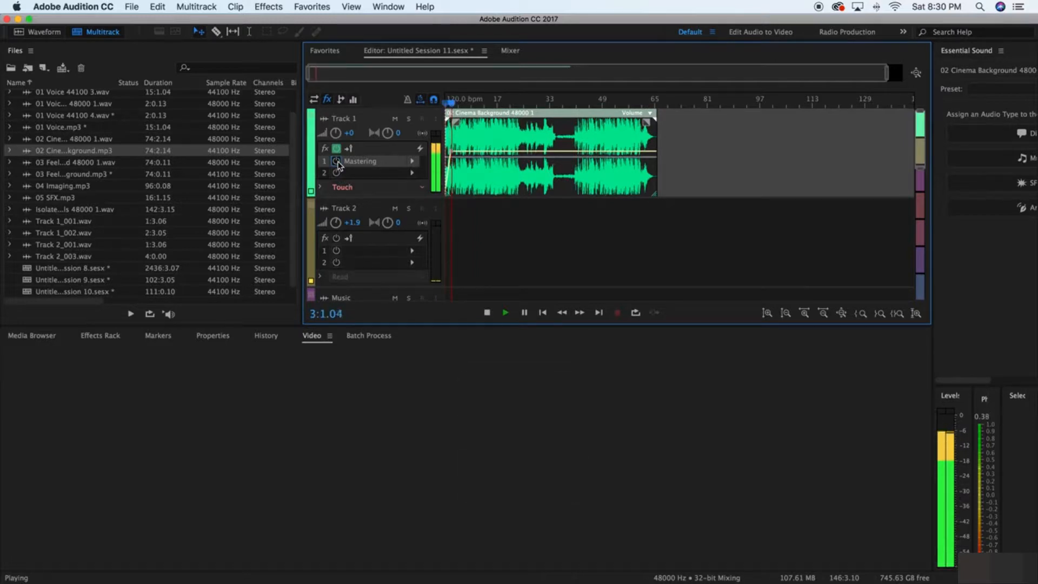
{"action": "left_click", "coordinate": [338, 164]}
{"action": "left_click", "coordinate": [338, 163]}
{"action": "left_click", "coordinate": [338, 164]}
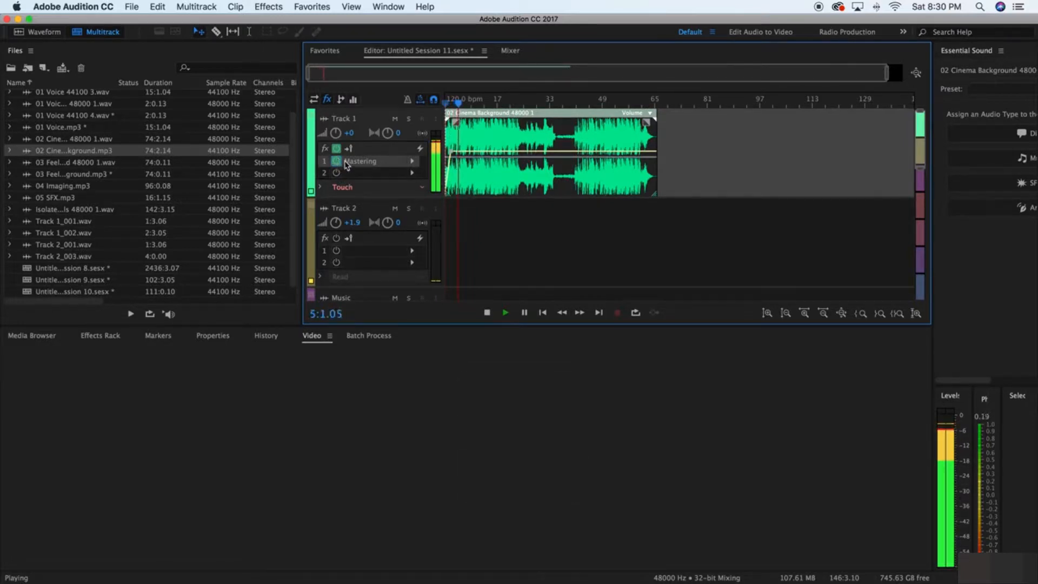
{"action": "key", "text": "space"}
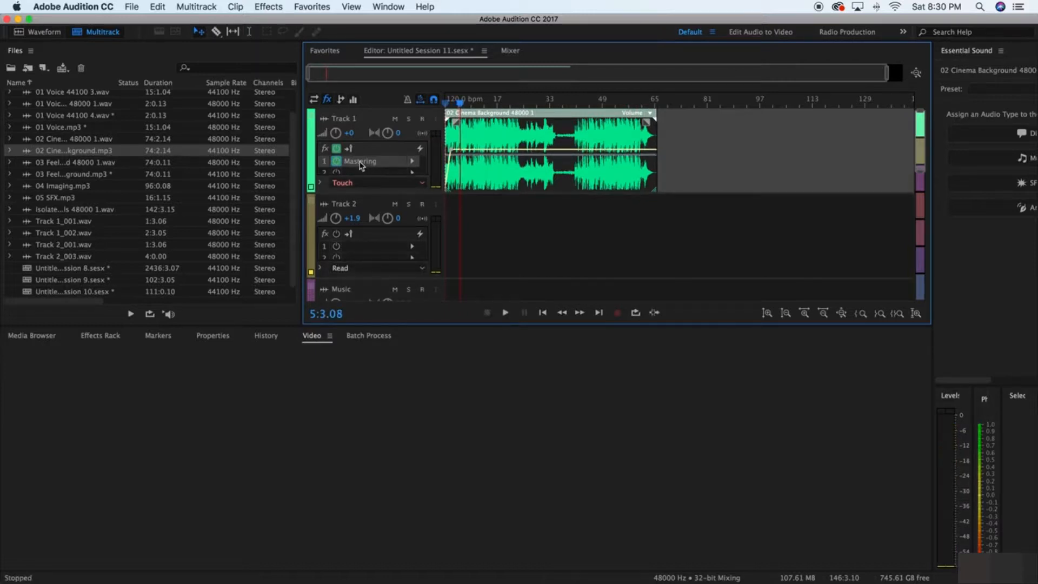
Reopen the Mastering effect on Track 1 and apply the Subtle Clarity preset
{"action": "double_click", "coordinate": [361, 161]}
{"action": "left_click", "coordinate": [216, 259]}
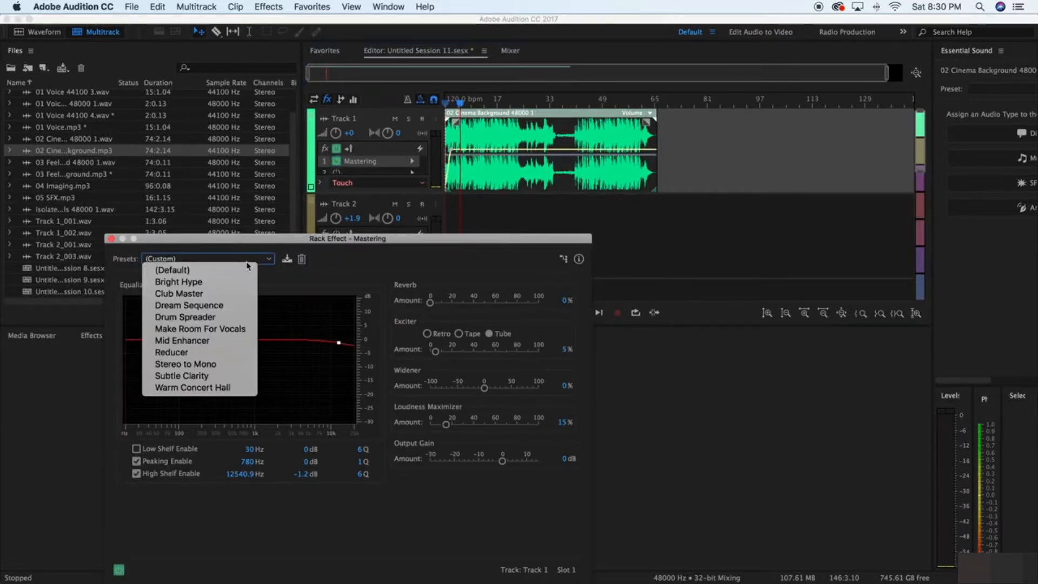
{"action": "left_click", "coordinate": [182, 375]}
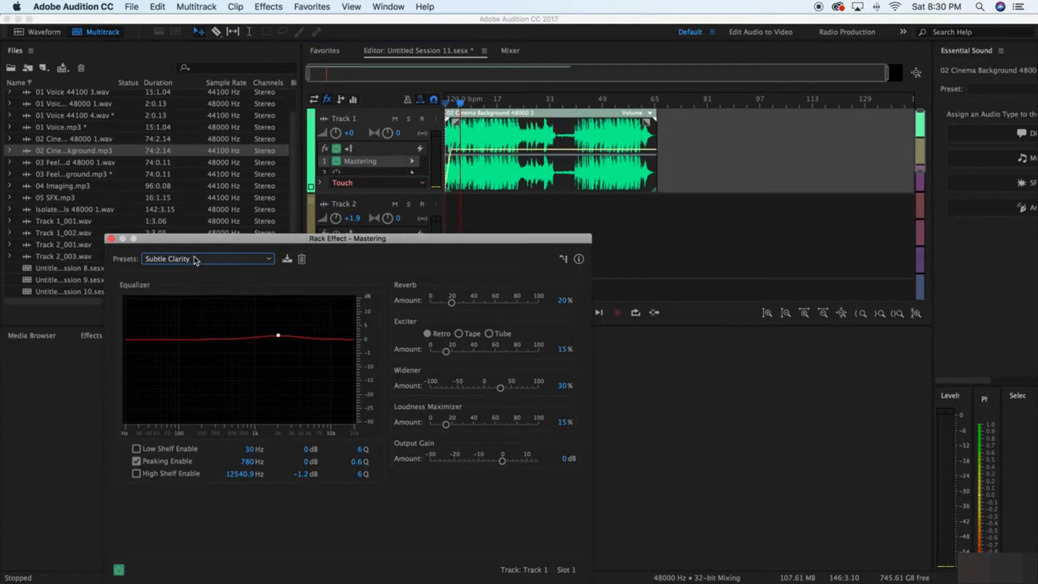
{"action": "mouse_move", "coordinate": [279, 338]}
Move the Mastering window clear of Track 1's effect slots and start playback to hear the Subtle Clarity preset
{"action": "left_click", "coordinate": [437, 229]}
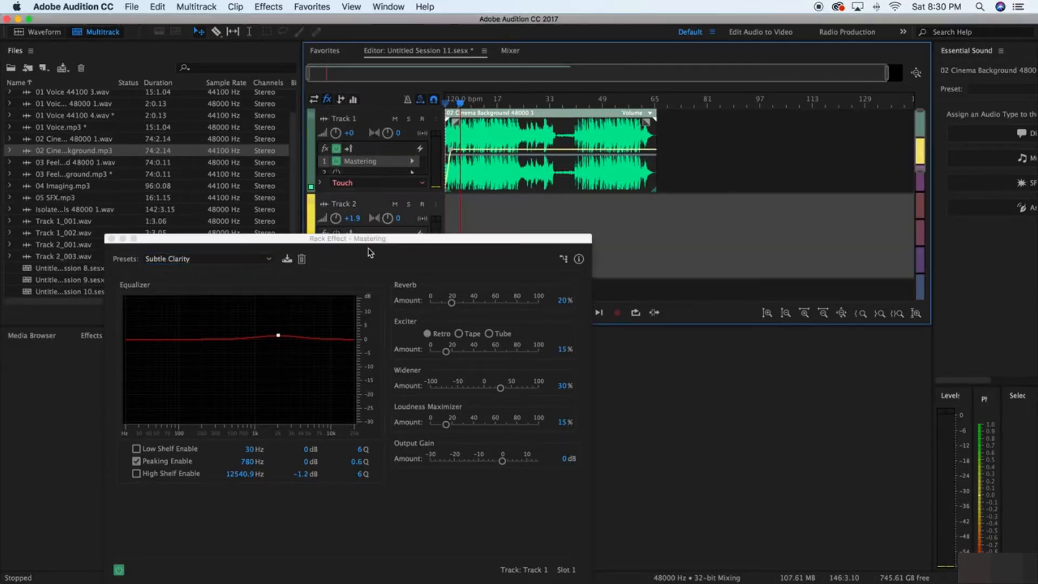
{"action": "left_click_drag", "start_coordinate": [382, 245], "coordinate": [464, 218]}
{"action": "key", "text": "space"}
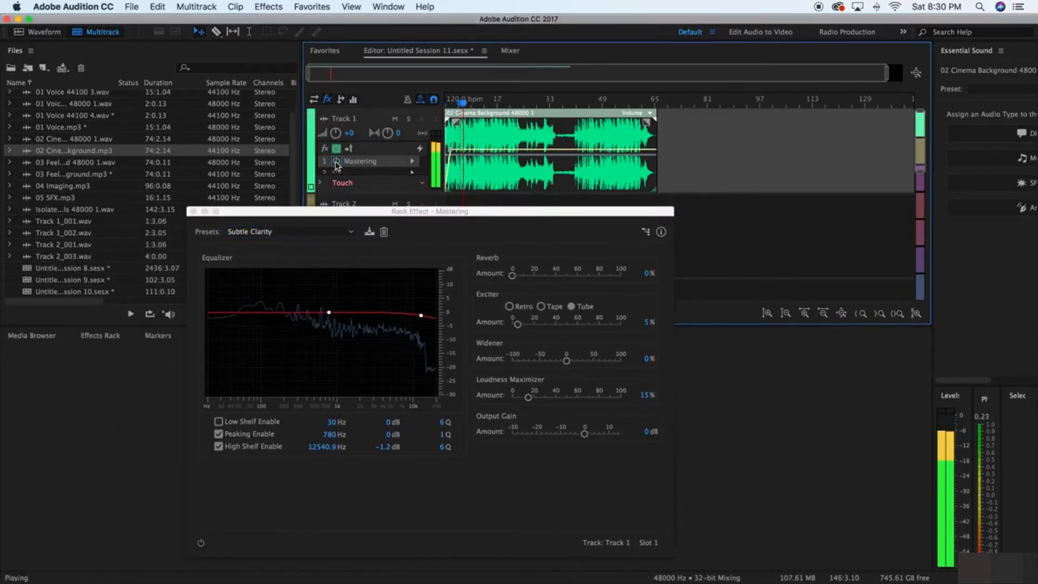
Apply the Bright Hype preset to the Mastering effect during playback and close the effect window
{"action": "left_click", "coordinate": [299, 232]}
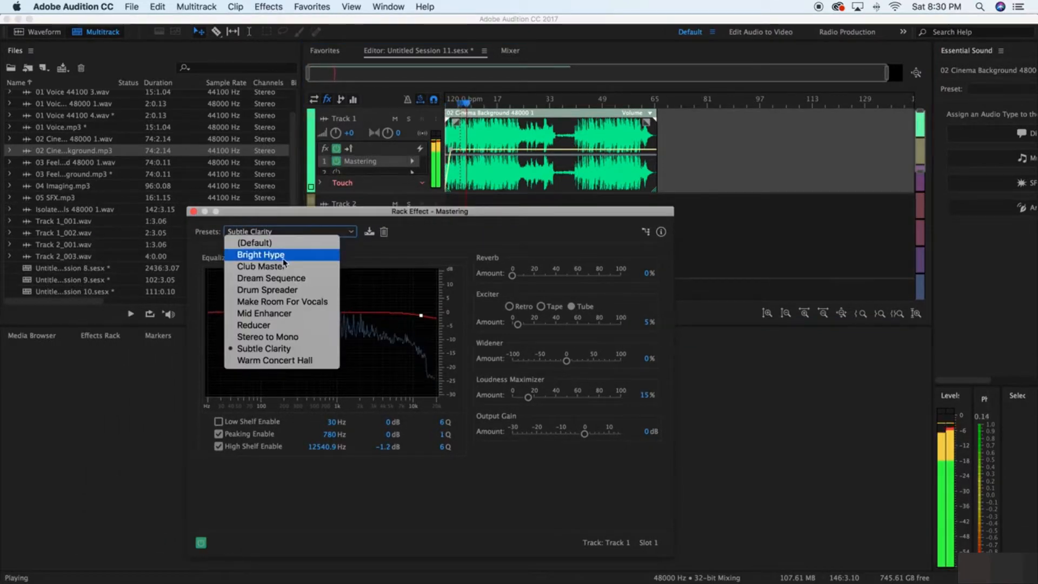
{"action": "left_click", "coordinate": [292, 254]}
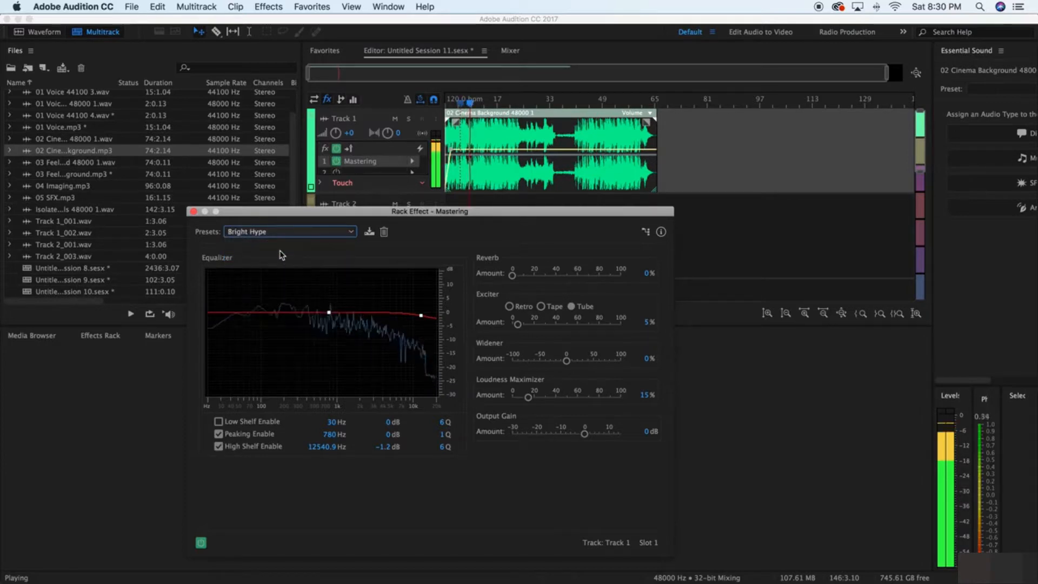
{"action": "left_click", "coordinate": [193, 211]}
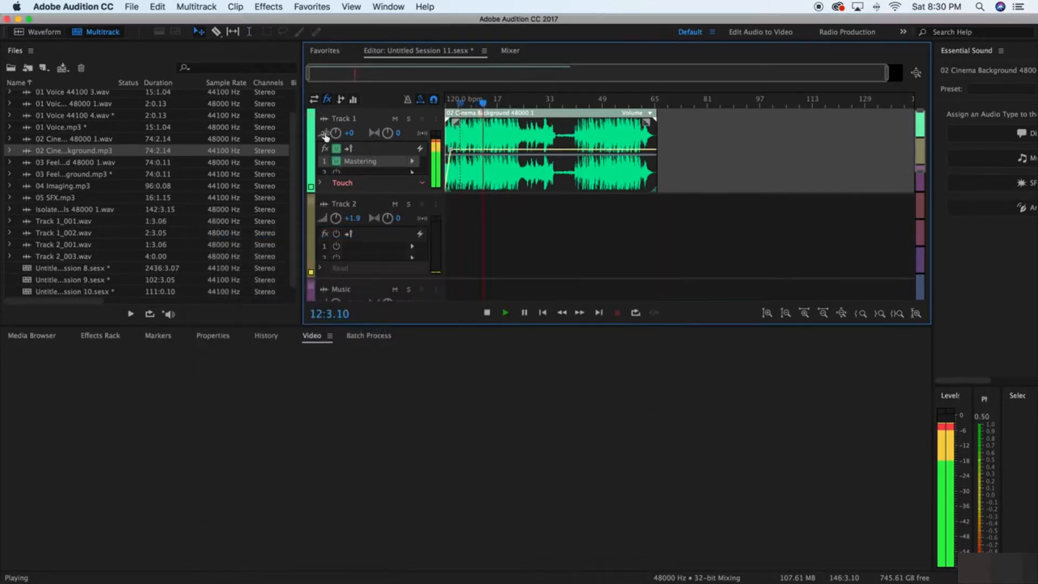
Switch Track 1's Mastering effect off and on during playback to compare the Bright Hype sound, and stop playback
{"action": "left_click", "coordinate": [337, 163]}
{"action": "left_click", "coordinate": [337, 162]}
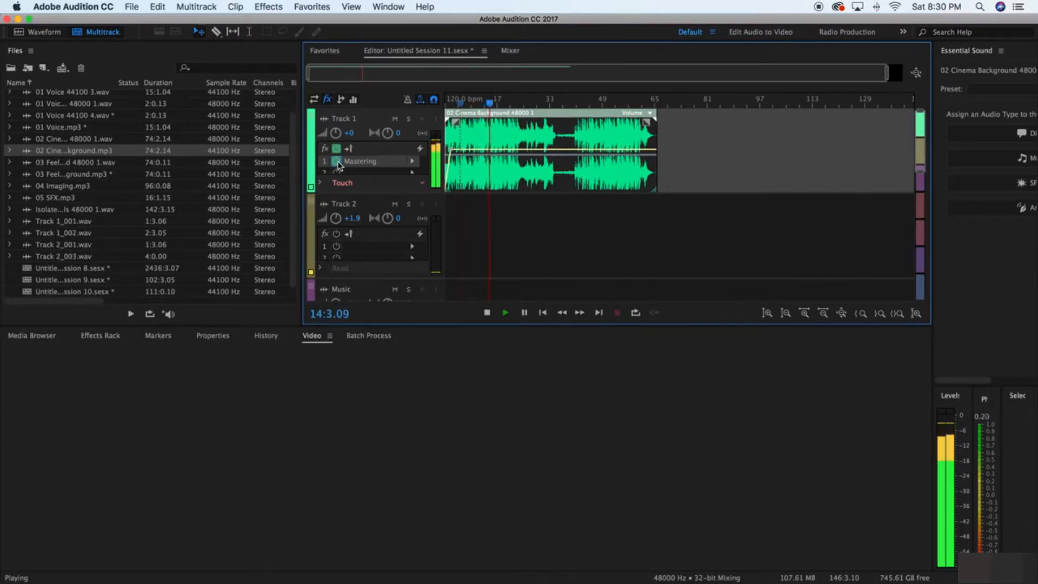
{"action": "left_click", "coordinate": [336, 162]}
{"action": "left_click", "coordinate": [336, 161]}
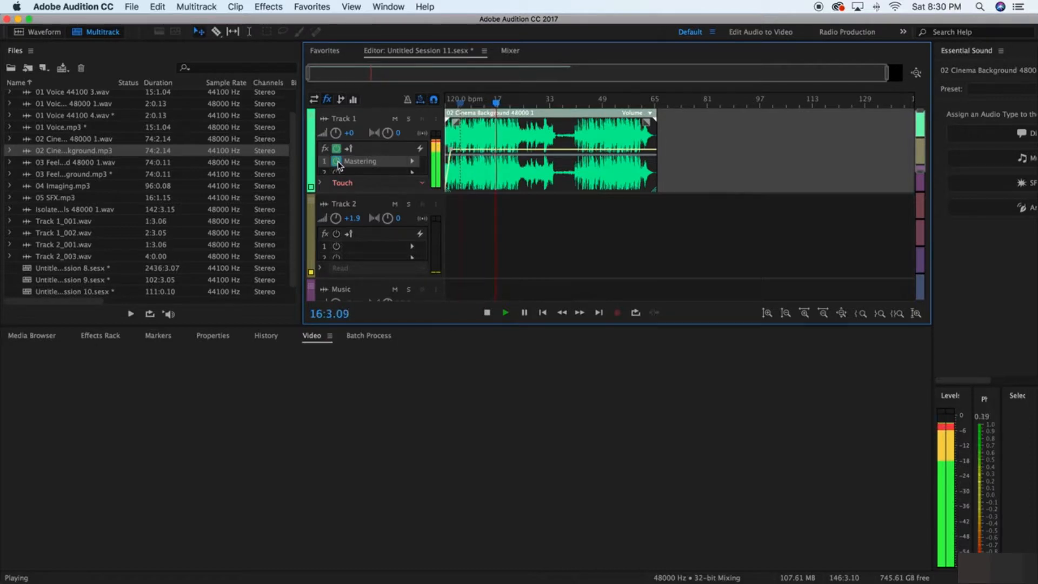
{"action": "key", "text": "space"}
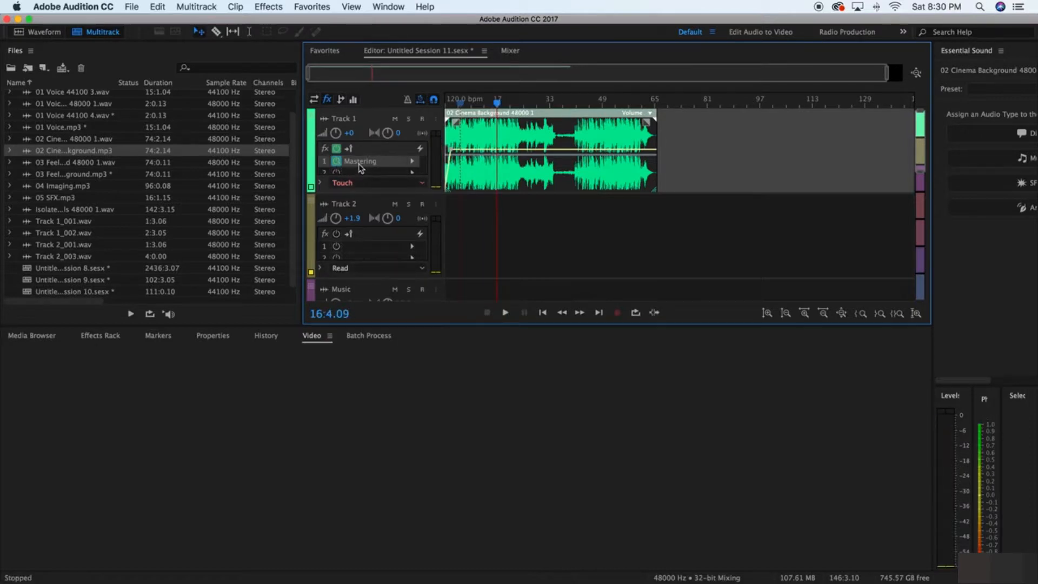
Reopen the Mastering effect on Track 1 and examine its preset list and the equalizer's peaking and high shelf points
{"action": "double_click", "coordinate": [360, 162]}
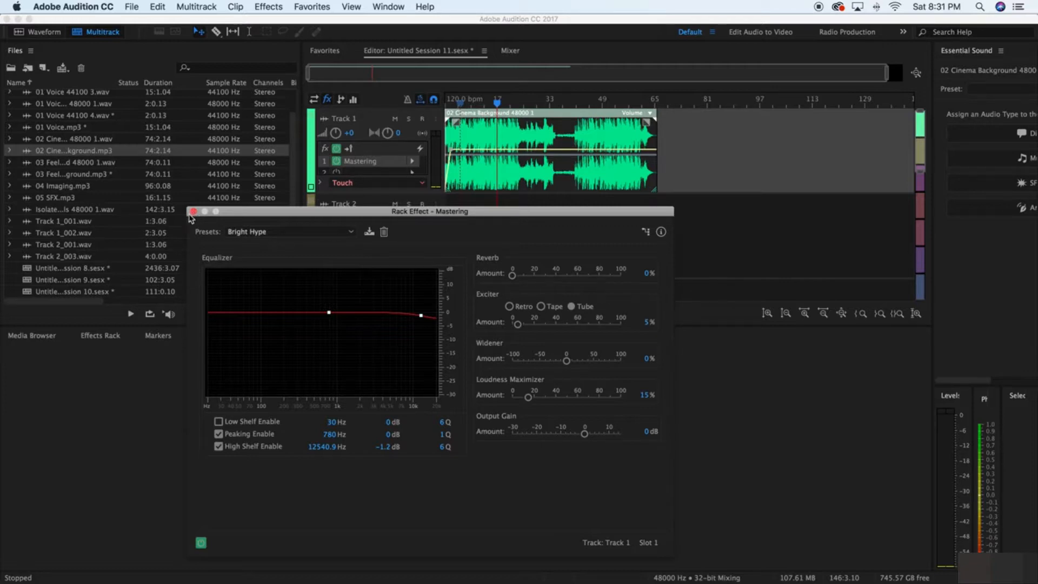
{"action": "left_click", "coordinate": [250, 234]}
{"action": "left_click", "coordinate": [251, 235]}
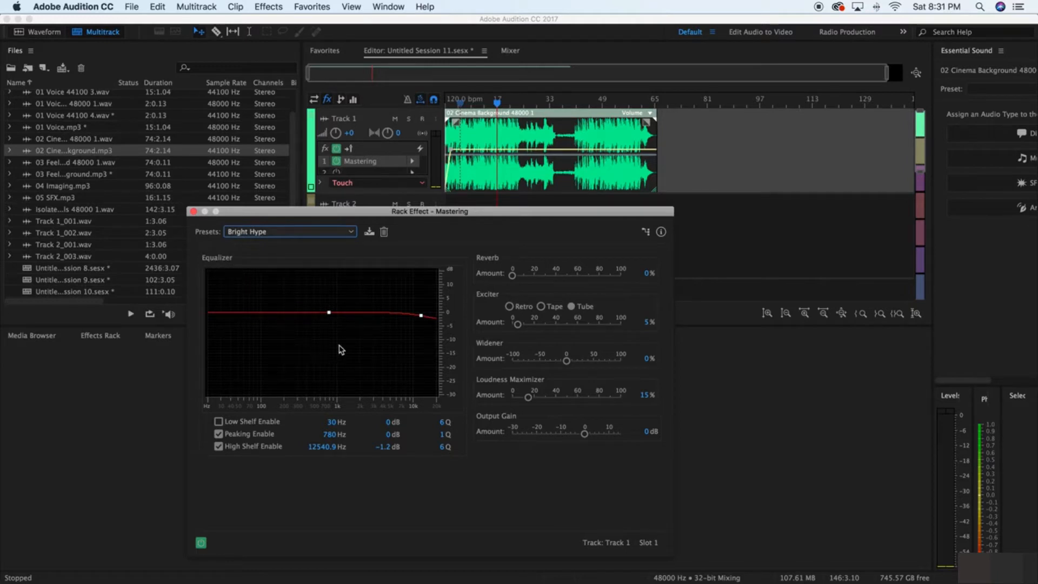
{"action": "mouse_move", "coordinate": [328, 313]}
{"action": "mouse_move", "coordinate": [422, 318]}
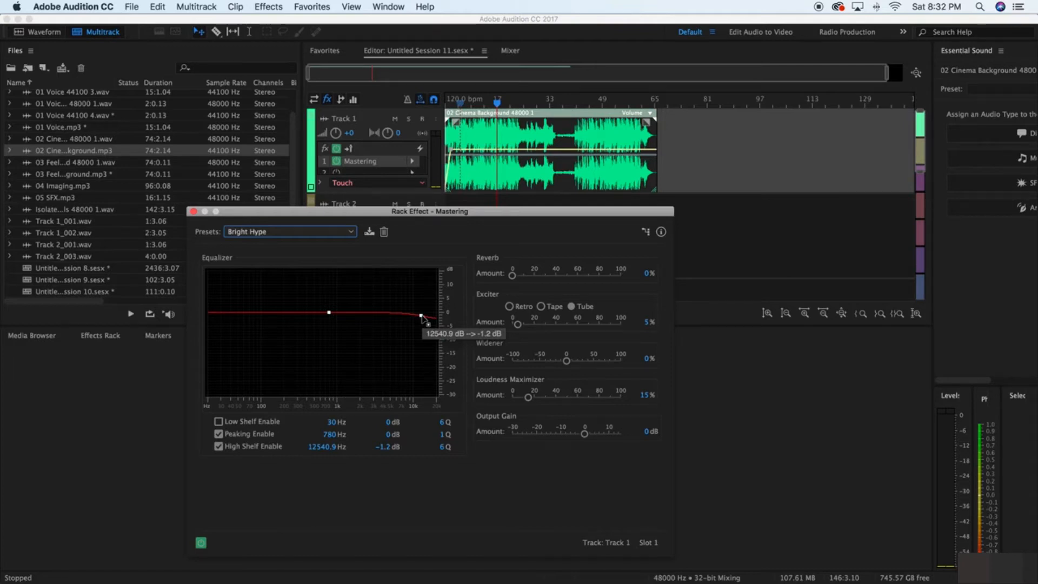
Toggle the Mastering effect's power state in Track 1's first slot, leaving it on, and close the effect window
{"action": "left_click", "coordinate": [336, 162]}
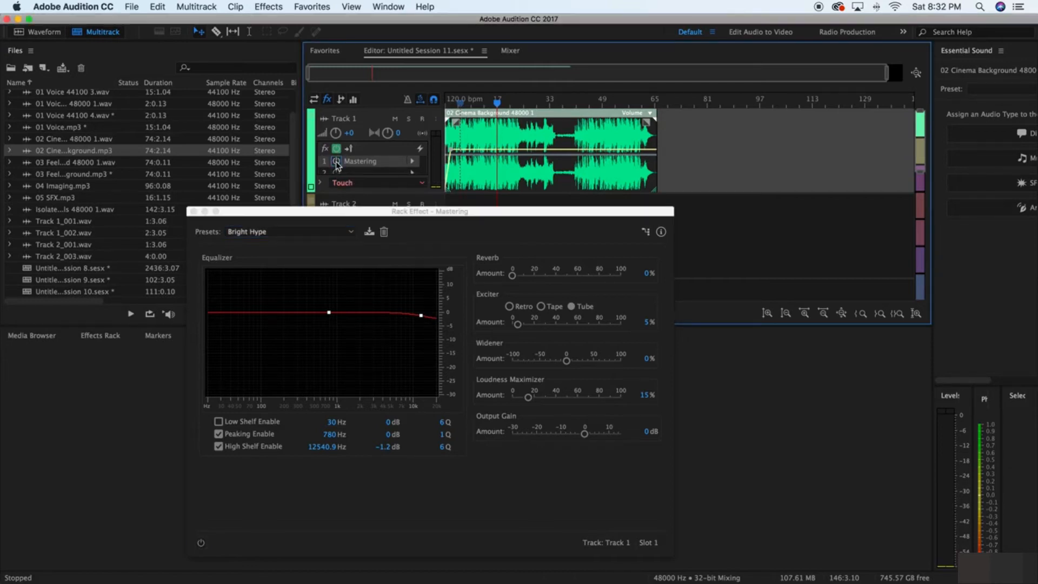
{"action": "left_click", "coordinate": [336, 163]}
{"action": "left_click", "coordinate": [336, 162]}
{"action": "left_click", "coordinate": [336, 162]}
{"action": "left_click", "coordinate": [192, 211]}
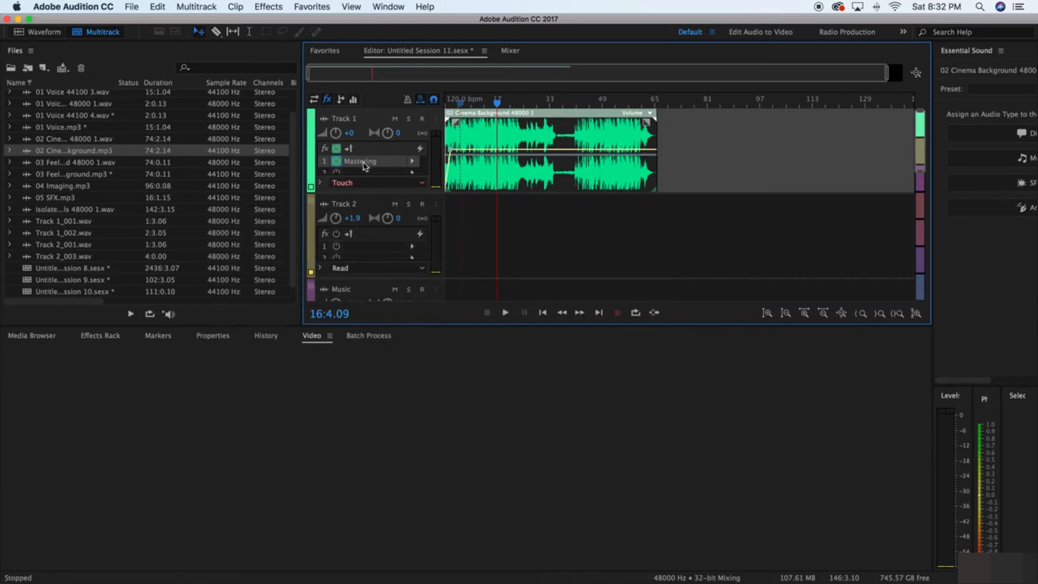
Increase the track height to show four effect slots on Track 1
{"action": "scroll", "coordinate": [364, 168], "scroll_direction": "down", "scroll_amount": 1}
{"action": "scroll", "coordinate": [364, 168], "scroll_direction": "up", "scroll_amount": 4}
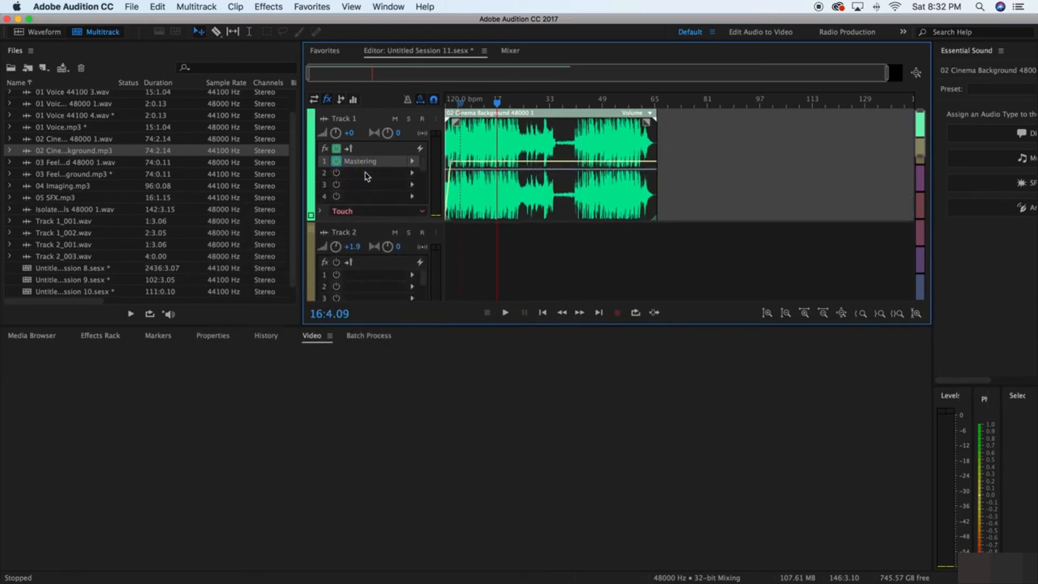